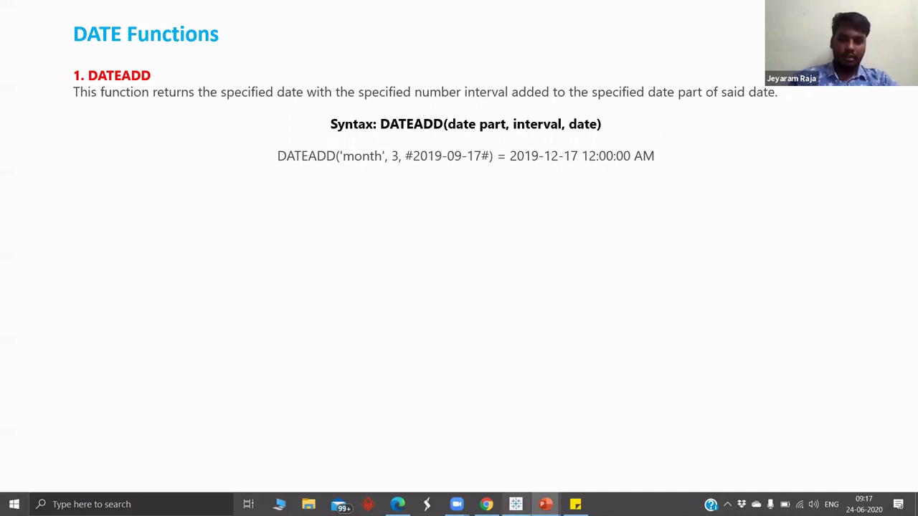
- Switch to Tableau, view the CHAR description in the calculation editor's function list, and return to the PowerPoint slide show
{"action": "left_click", "coordinate": [526, 466]}
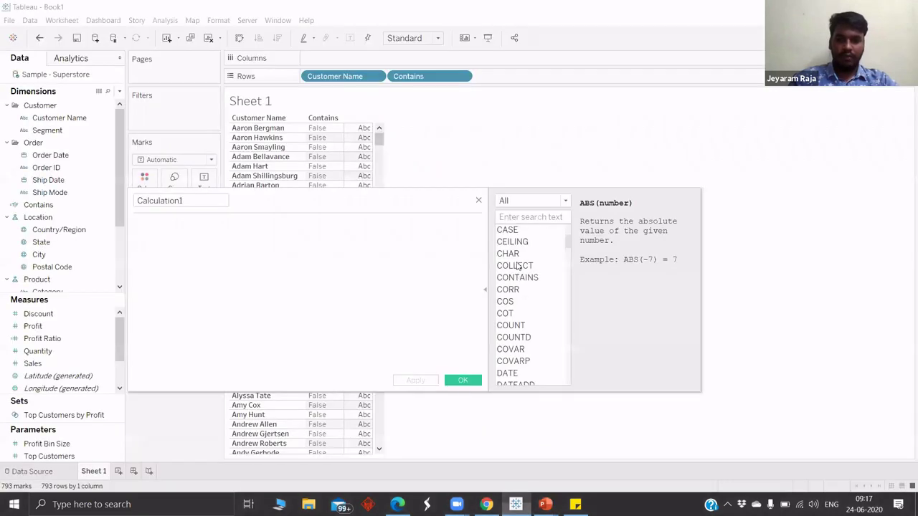
{"action": "left_click", "coordinate": [513, 254]}
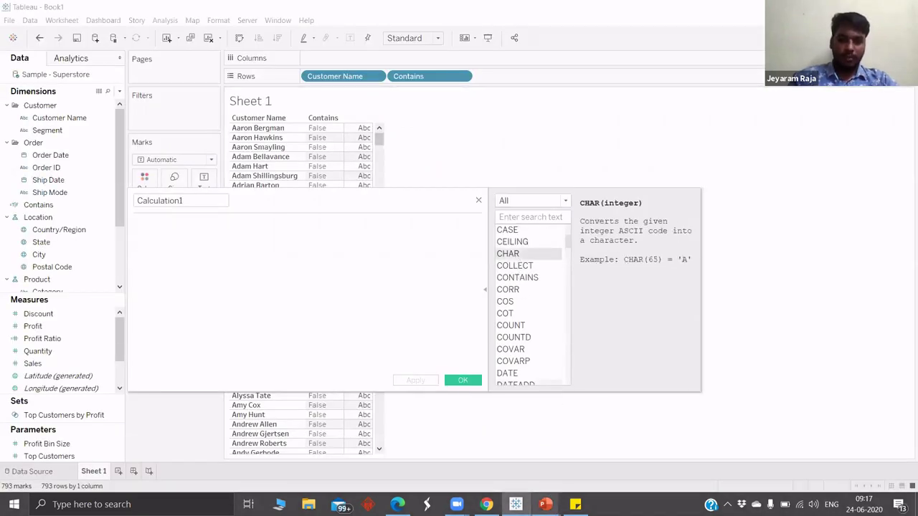
{"action": "mouse_move", "coordinate": [549, 494]}
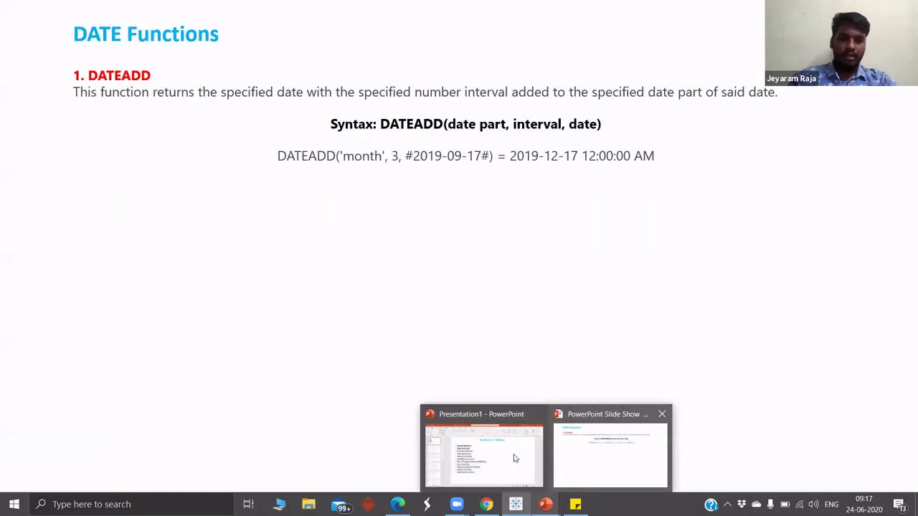
{"action": "mouse_move", "coordinate": [534, 458]}
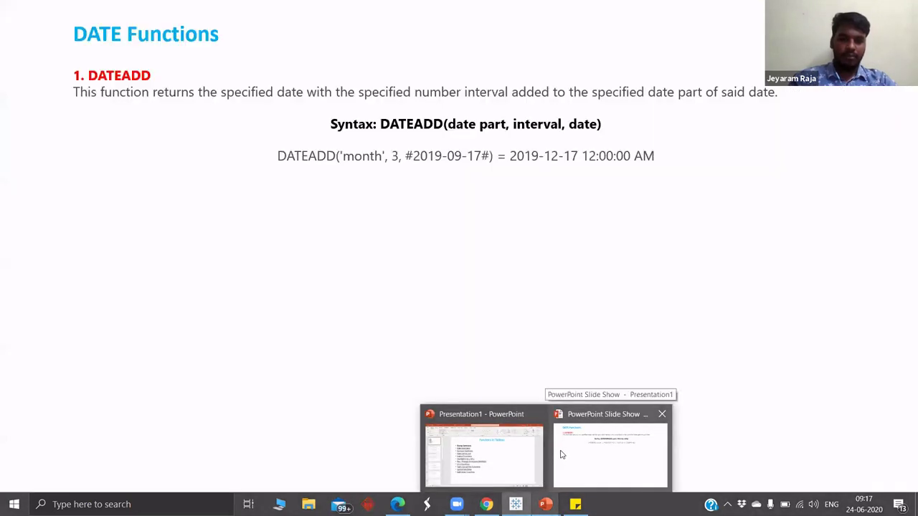
{"action": "left_click", "coordinate": [563, 456]}
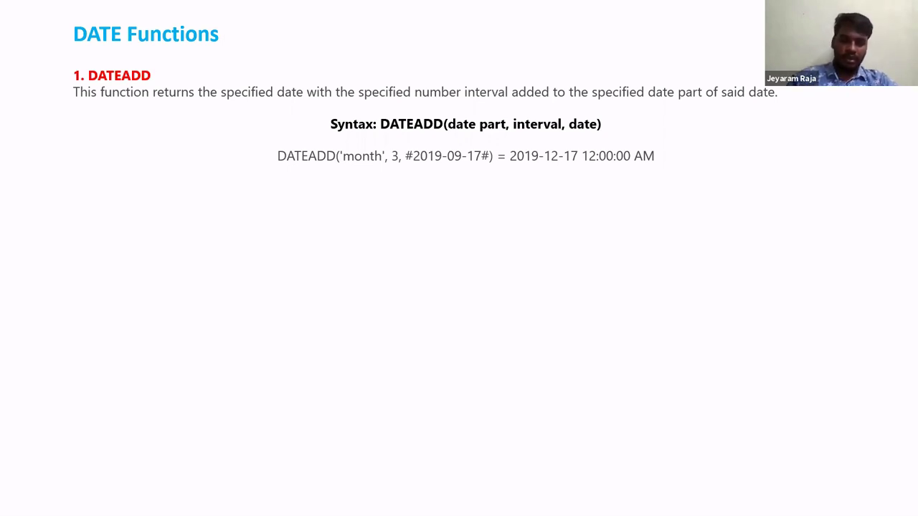
- Reveal the DATEDIFF and DATENAME sections on the DATE Functions slide and end the slide show
{"action": "key", "text": "Right"}
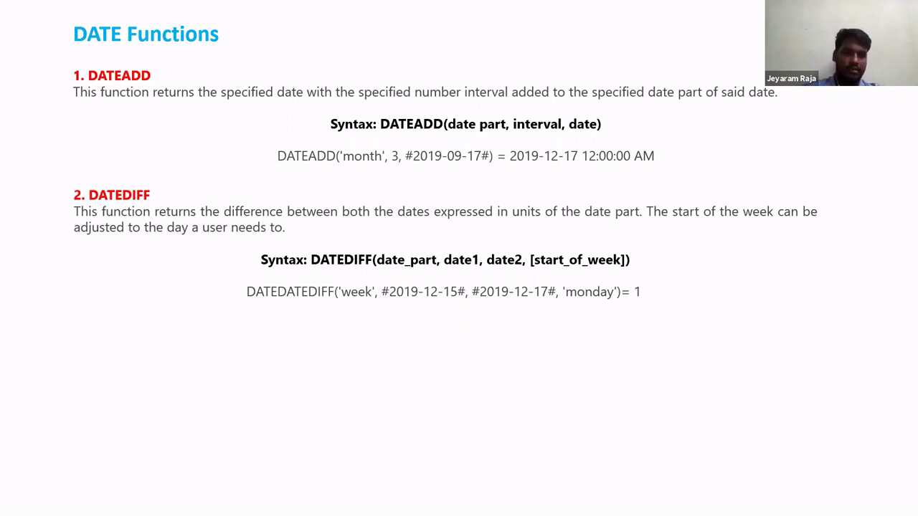
{"action": "key", "text": "Right"}
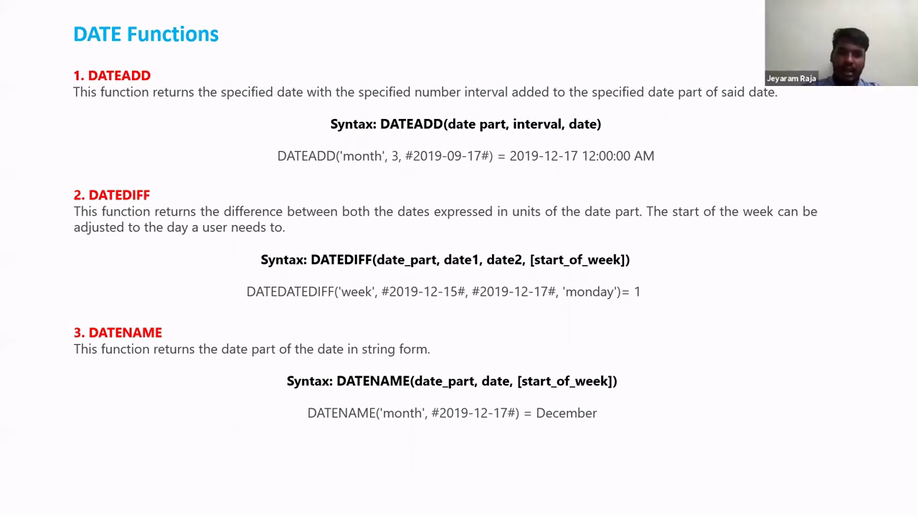
{"action": "key", "text": "Escape"}
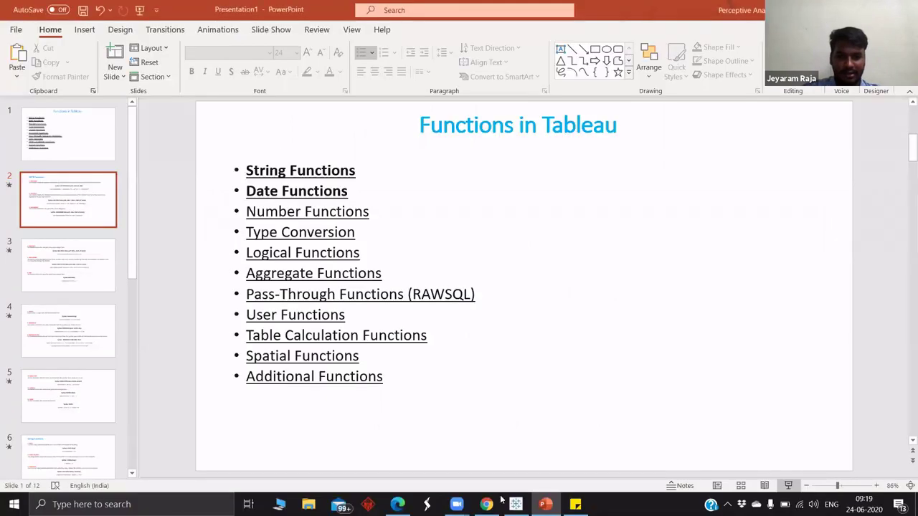
- Switch to Tableau and limit the calculation editor's function list to the Date category
{"action": "mouse_move", "coordinate": [515, 504]}
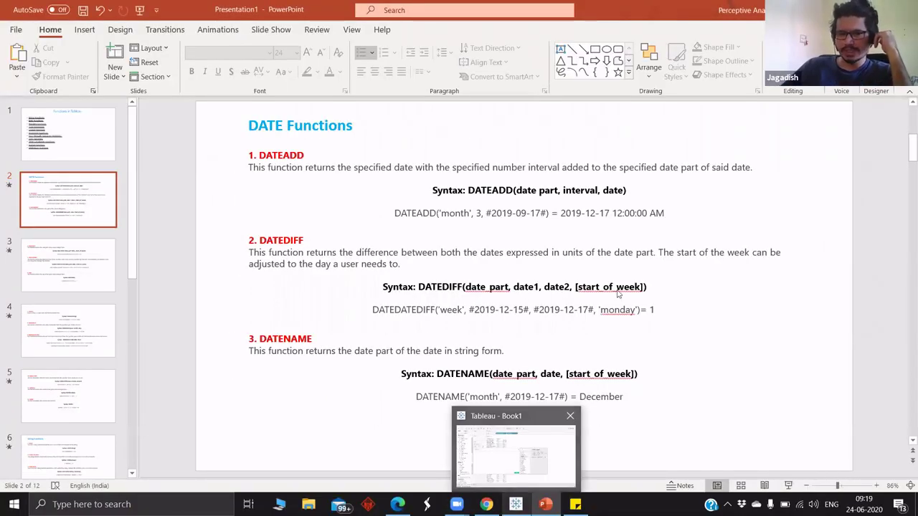
{"action": "key", "text": "alt+Tab"}
{"action": "left_click", "coordinate": [528, 204]}
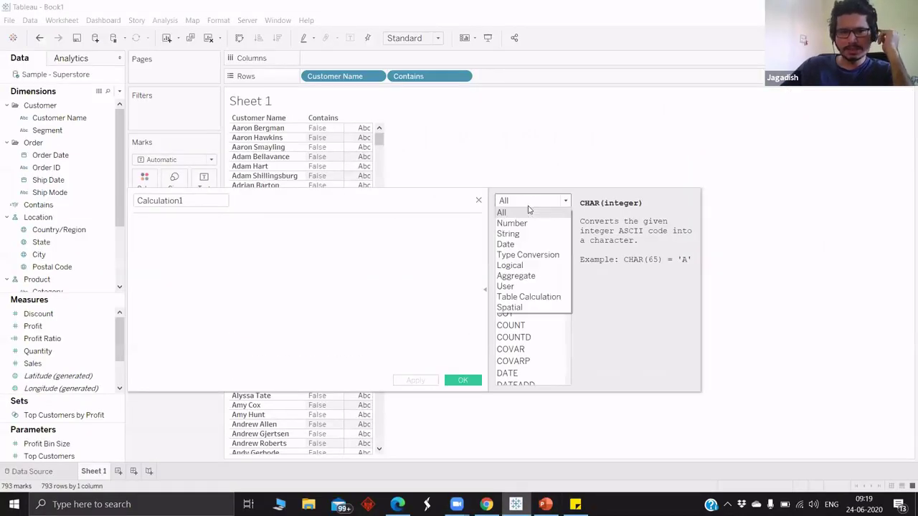
{"action": "left_click", "coordinate": [516, 244]}
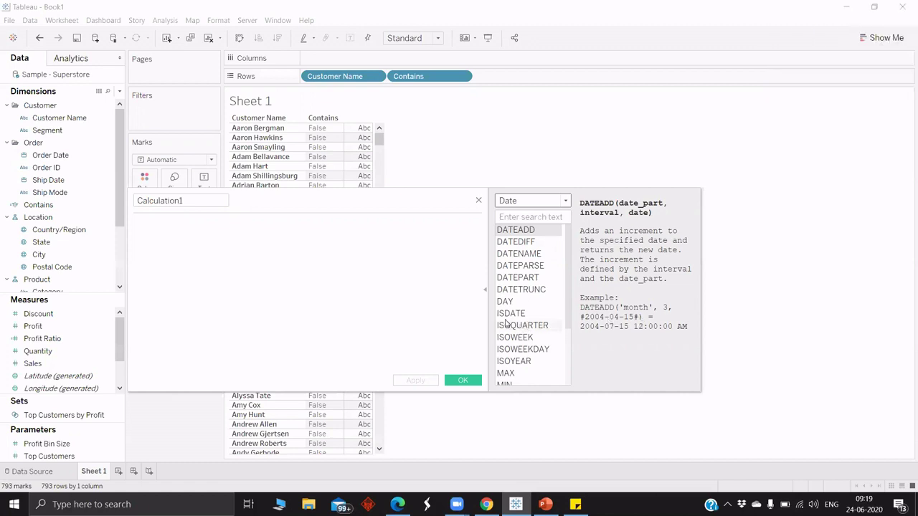
- Rename the new calculated field as Date diff
{"action": "left_click", "coordinate": [207, 199]}
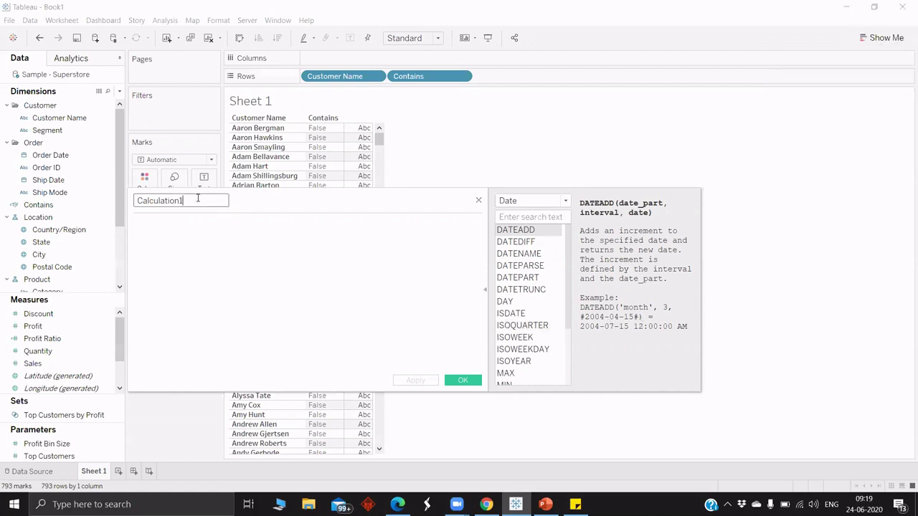
{"action": "key", "text": "BackSpace"}
{"action": "key", "text": "BackSpace"}
{"action": "key", "text": "BackSpace"}
{"action": "key", "text": "BackSpace"}
{"action": "key", "text": "BackSpace"}
{"action": "key", "text": "BackSpace"}
{"action": "key", "text": "BackSpace"}
{"action": "key", "text": "BackSpace"}
{"action": "key", "text": "BackSpace"}
{"action": "key", "text": "BackSpace"}
{"action": "key", "text": "BackSpace"}
{"action": "key", "text": "BackSpace"}
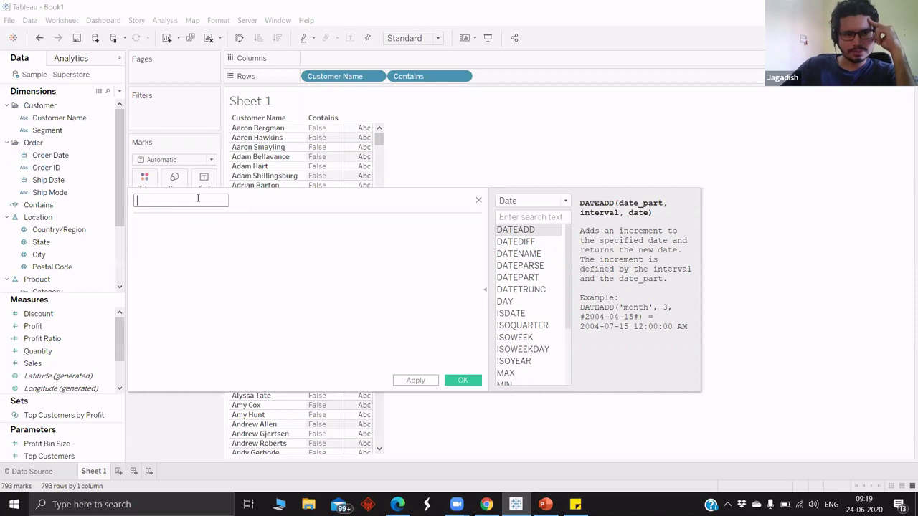
{"action": "type", "text": "Date diff"}
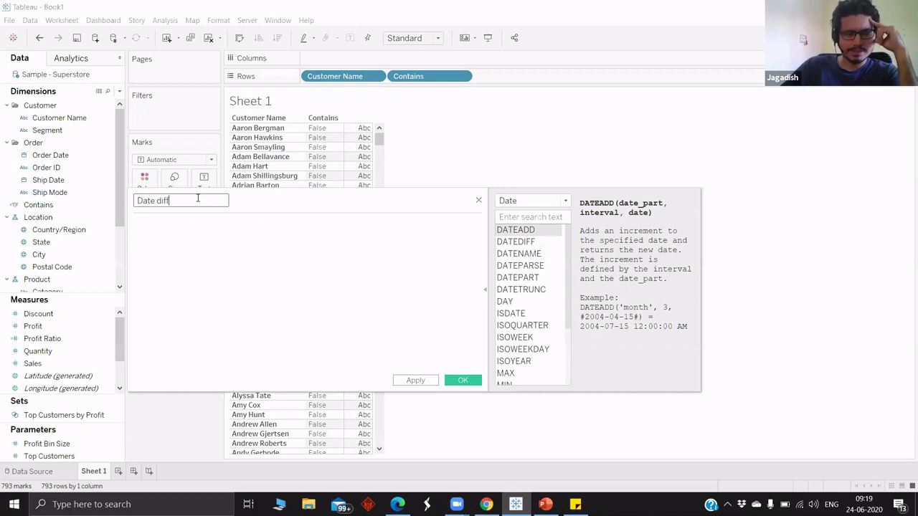
- Try the formula DATEDIFF([Order Date],[Ship Date]) in the calculated field
{"action": "left_click", "coordinate": [174, 236]}
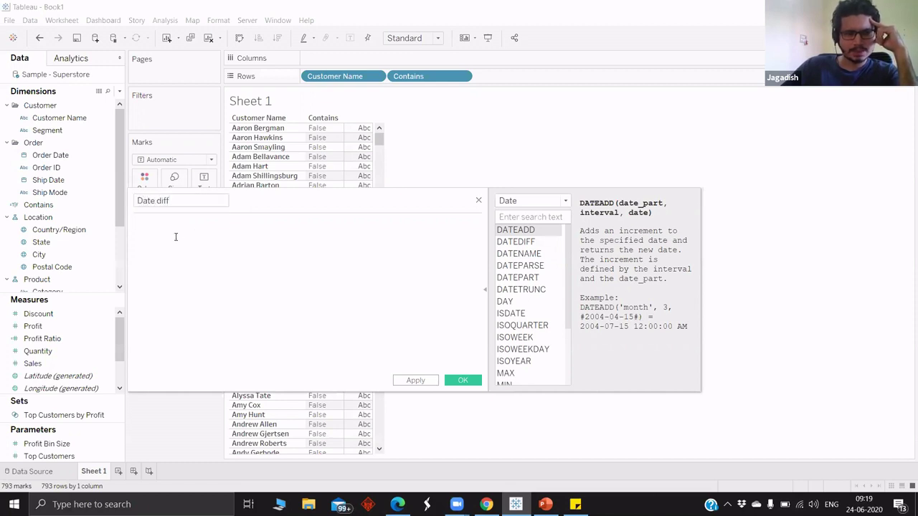
{"action": "type", "text": "dat"}
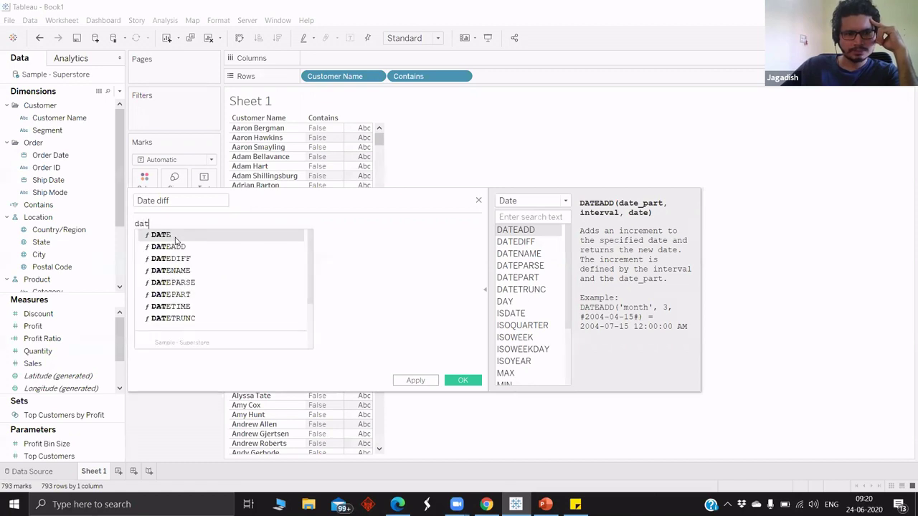
{"action": "type", "text": "e"}
{"action": "double_click", "coordinate": [178, 259]}
{"action": "type", "text": "or"}
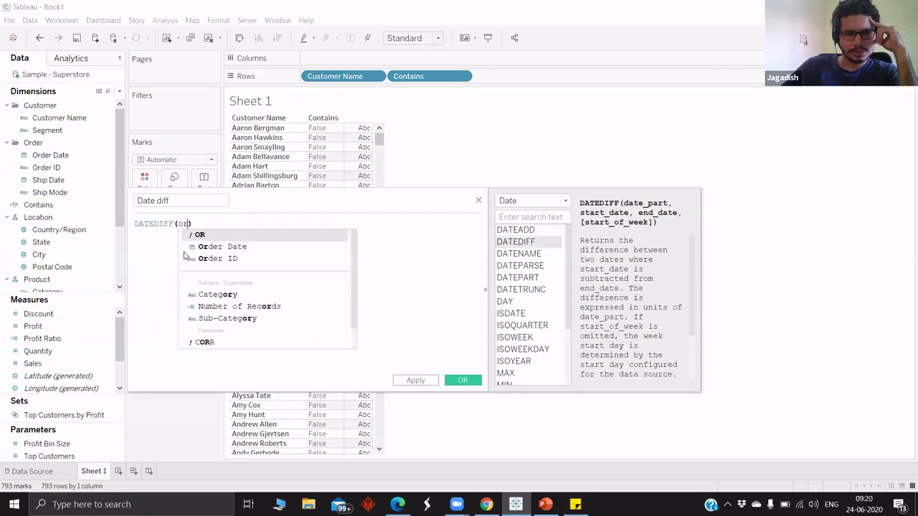
{"action": "double_click", "coordinate": [221, 248]}
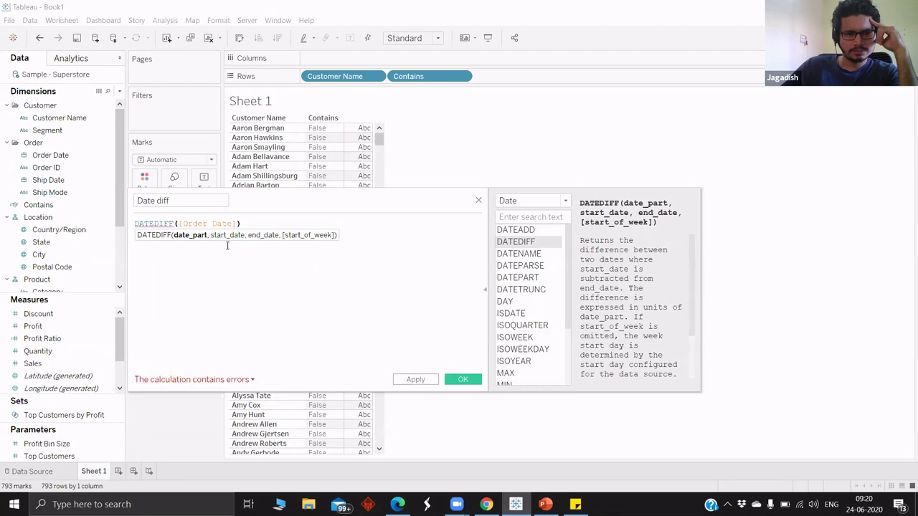
{"action": "type", "text": ",sh"}
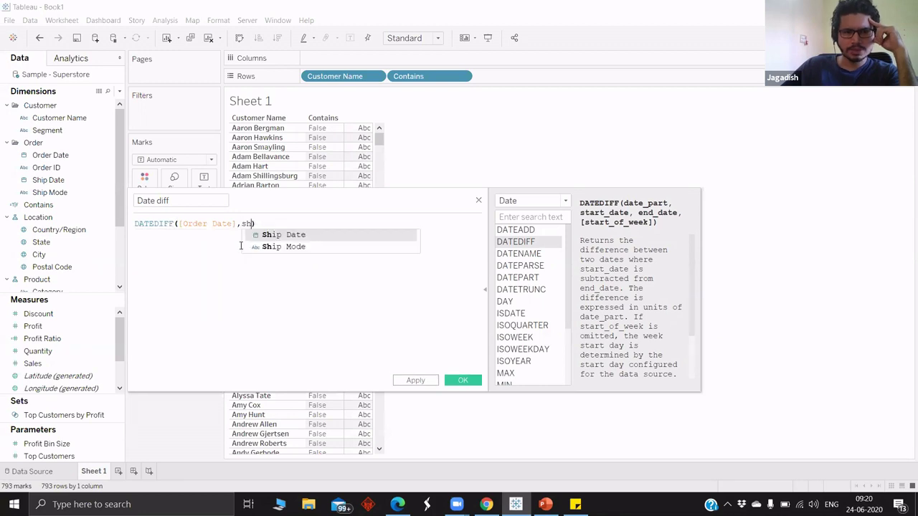
{"action": "double_click", "coordinate": [297, 237]}
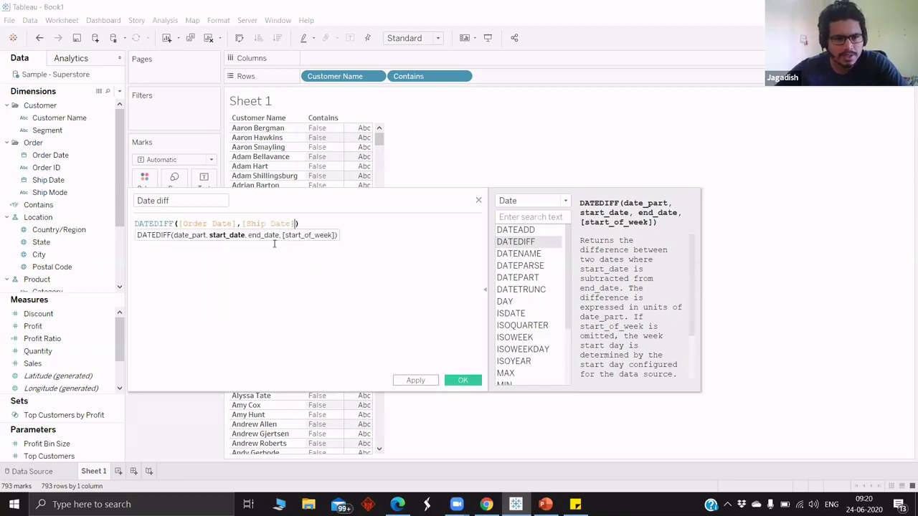
- Remove the Order Date argument from the DATEDIFF formula and search the date functions for "dat"
{"action": "left_click", "coordinate": [219, 226]}
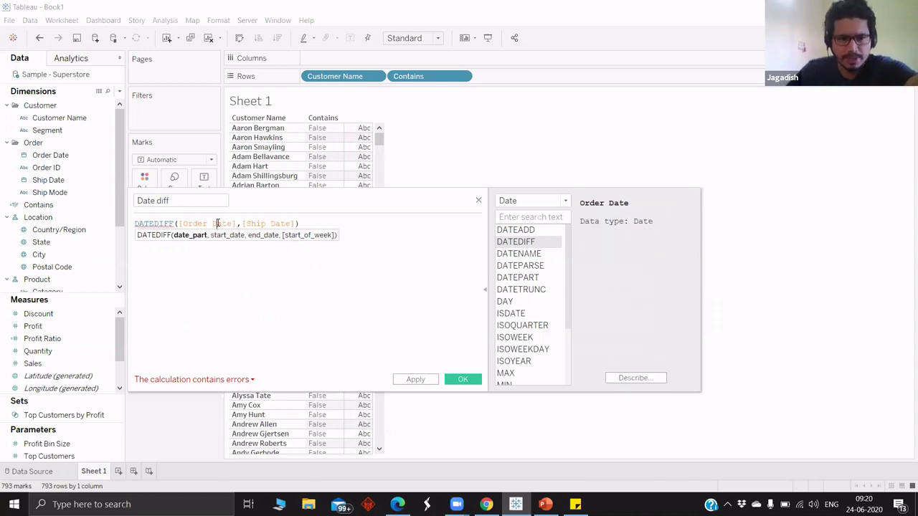
{"action": "double_click", "coordinate": [218, 227]}
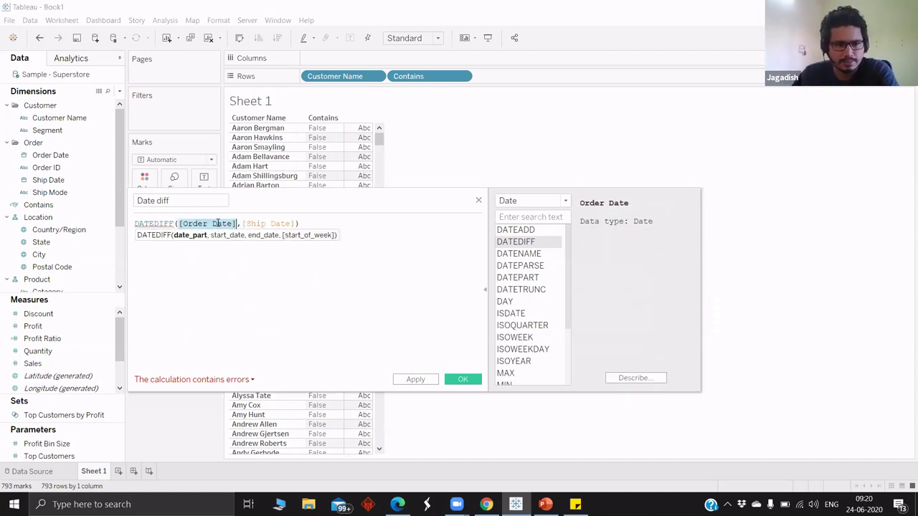
{"action": "key", "text": "BackSpace"}
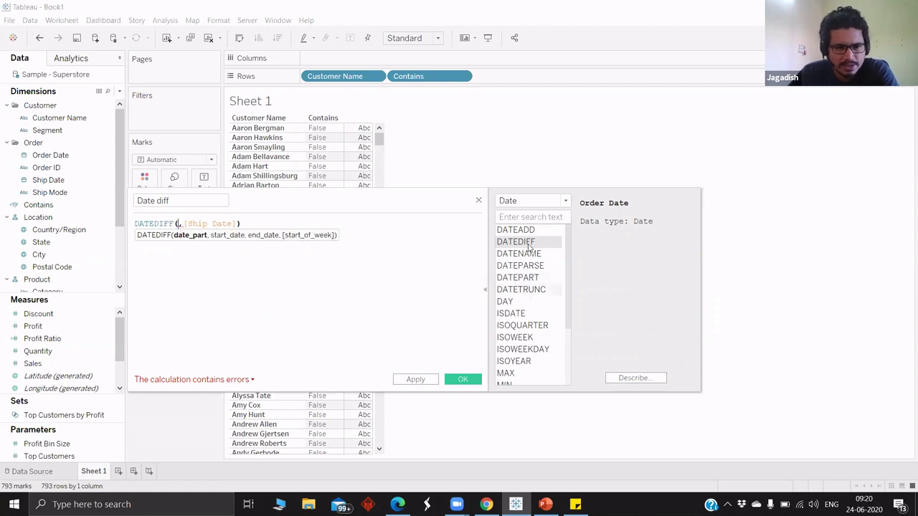
{"action": "left_click", "coordinate": [528, 217]}
{"action": "type", "text": "dat"}
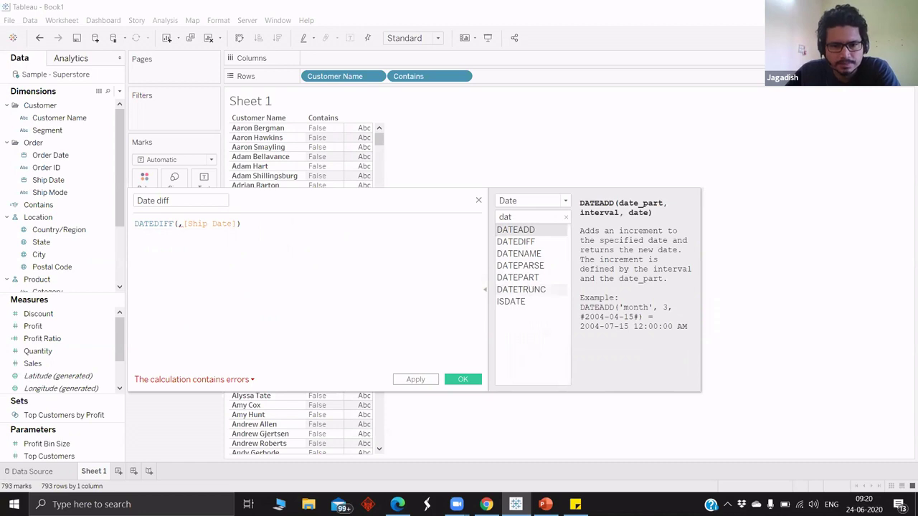
- Switch to PowerPoint and copy the DATEDIFF example line from the DATE Functions slide
{"action": "mouse_move", "coordinate": [548, 503]}
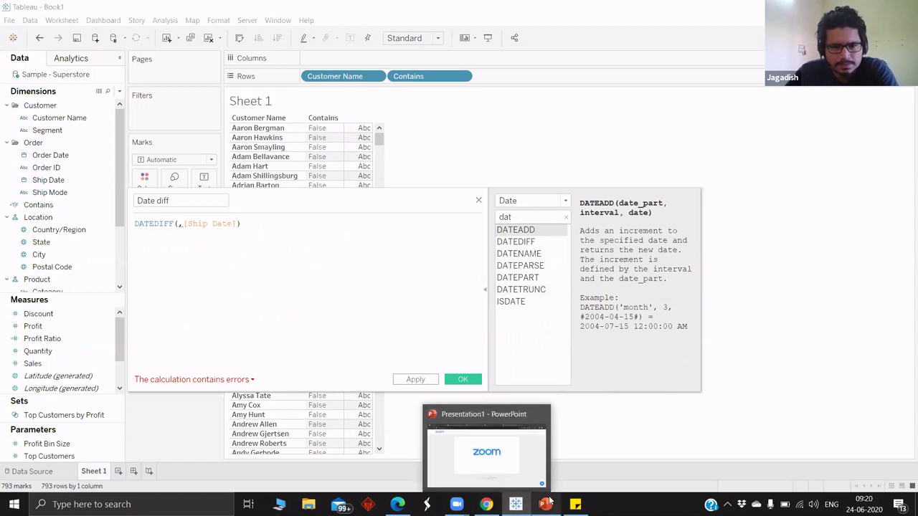
{"action": "left_click", "coordinate": [560, 457]}
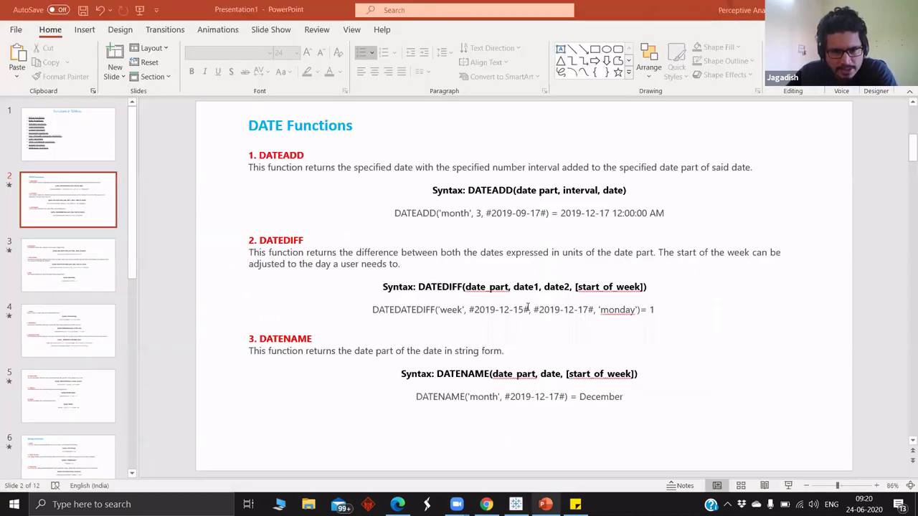
{"action": "double_click", "coordinate": [374, 310]}
{"action": "left_click", "coordinate": [697, 311], "text": "shift"}
{"action": "key", "text": "ctrl+c"}
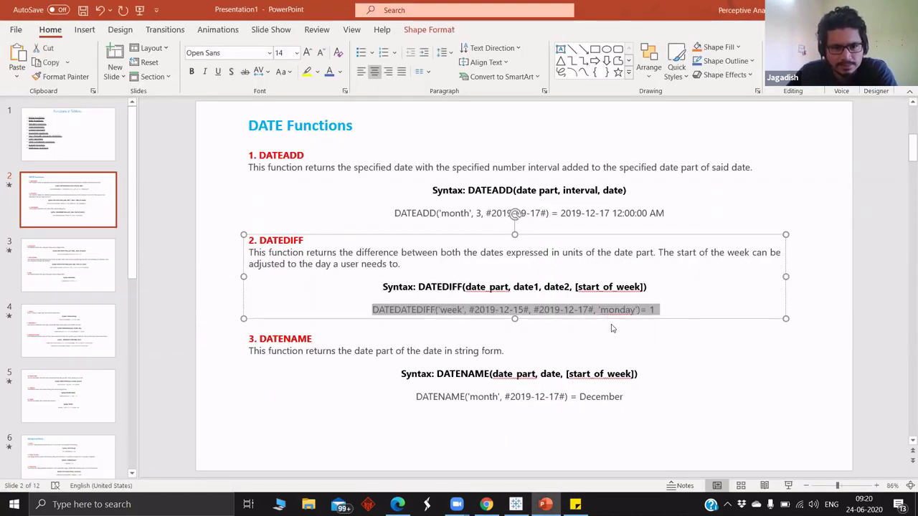
- Back in Tableau, replace the whole formula with the copied slide example, leaving out the trailing "= 1"
{"action": "key", "text": "alt+Tab"}
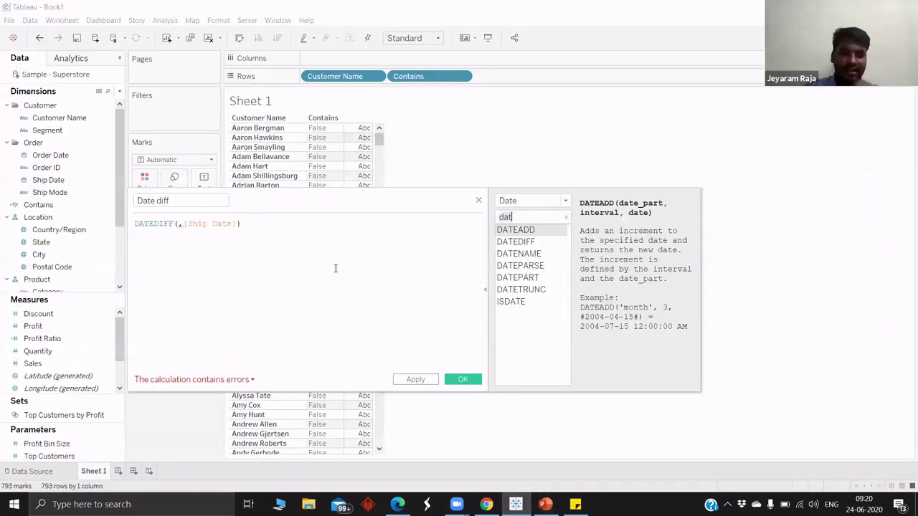
{"action": "left_click", "coordinate": [191, 225]}
{"action": "key", "text": "ctrl+a"}
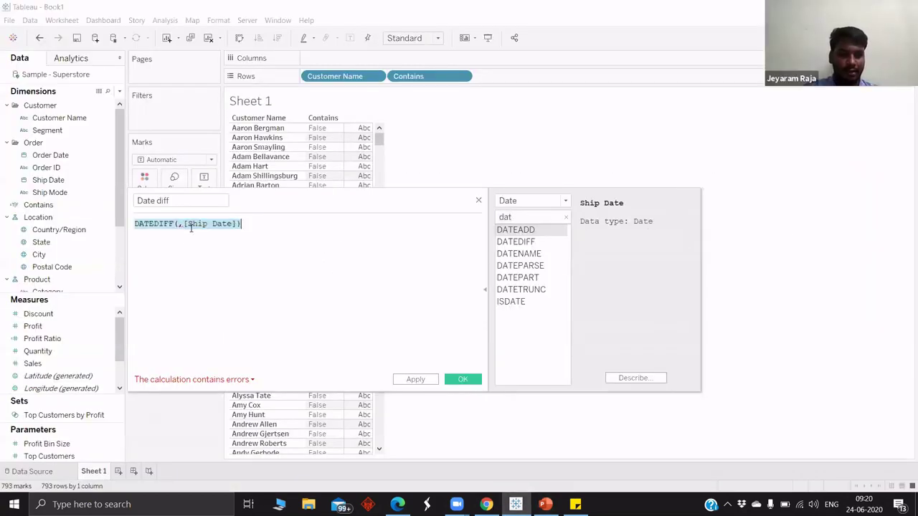
{"action": "key", "text": "ctrl+v"}
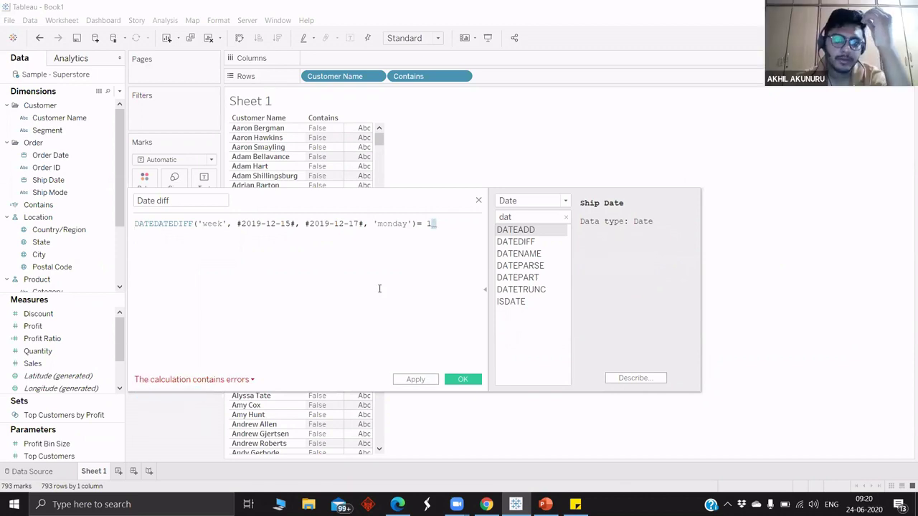
{"action": "key", "text": "BackSpace"}
{"action": "key", "text": "BackSpace"}
{"action": "key", "text": "BackSpace"}
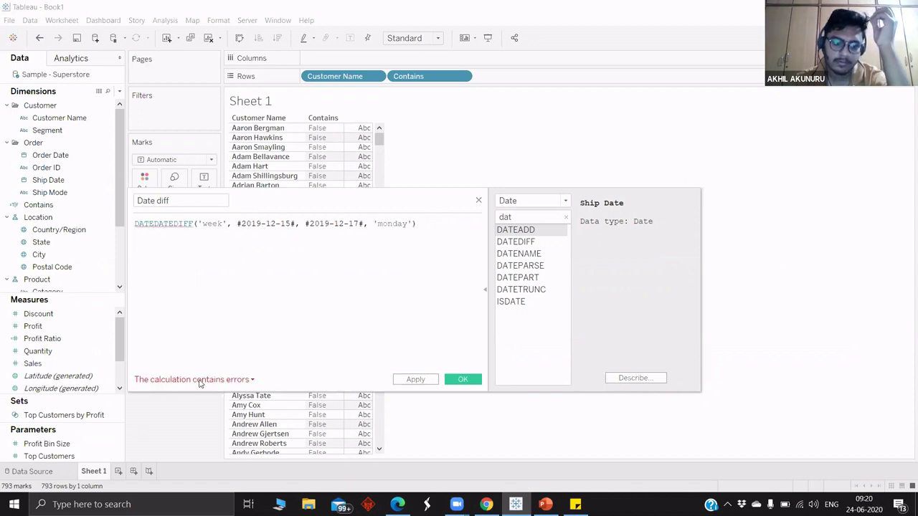
- Check the calculation error and remove the duplicated DATE prefix so the formula starts with DATEDIFF('week'
{"action": "left_click", "coordinate": [199, 380]}
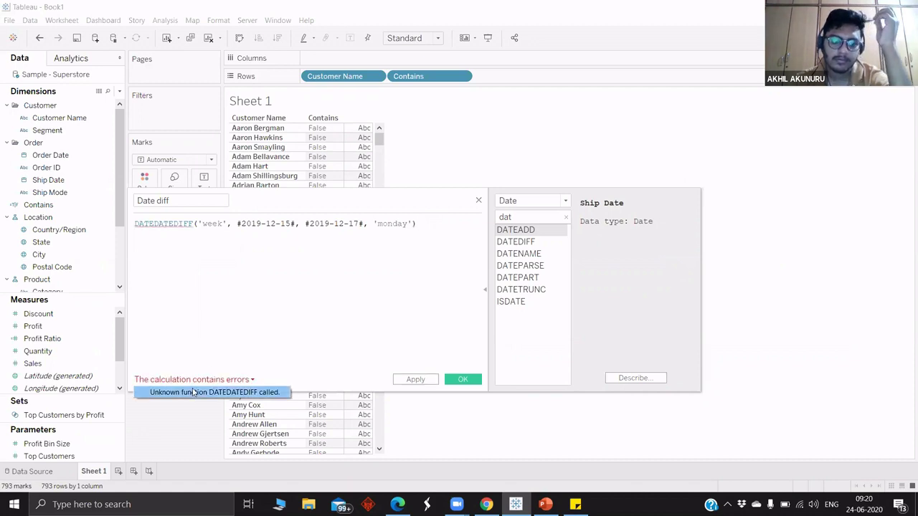
{"action": "triple_click", "coordinate": [152, 225]}
{"action": "left_click", "coordinate": [152, 225]}
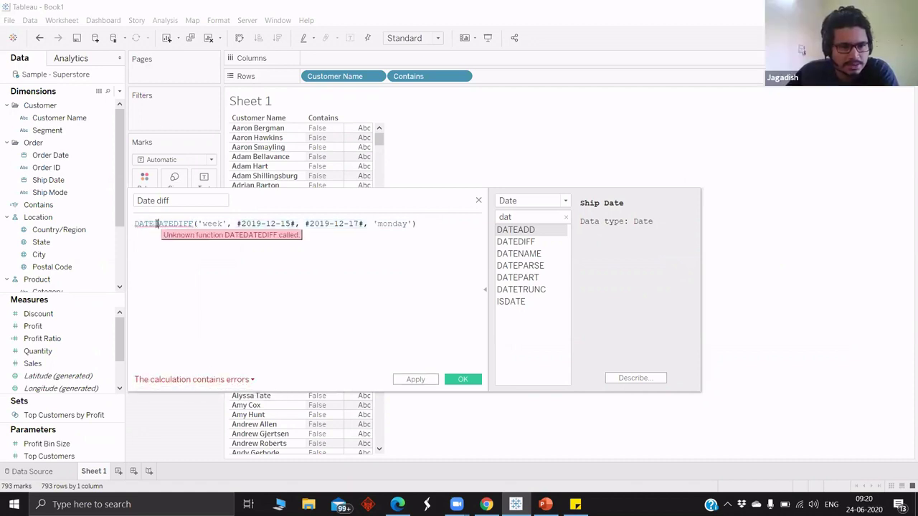
{"action": "double_click", "coordinate": [152, 224]}
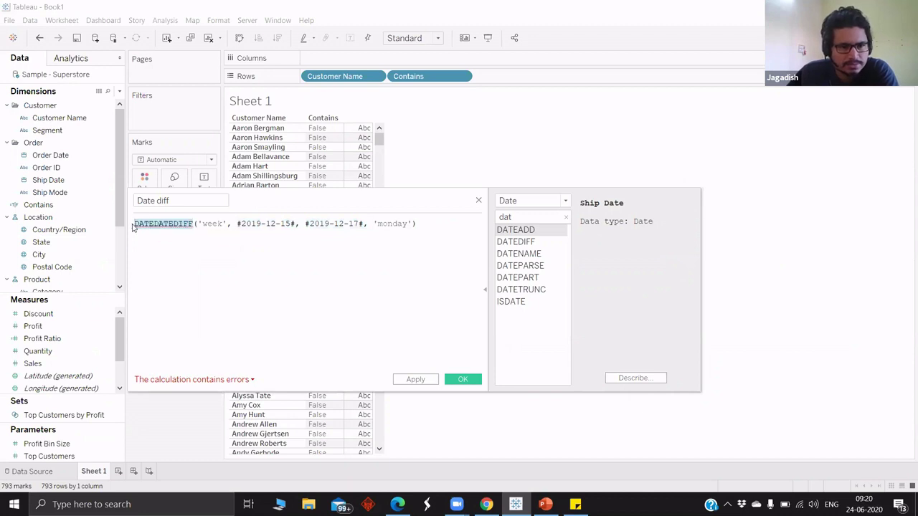
{"action": "left_click", "coordinate": [139, 224]}
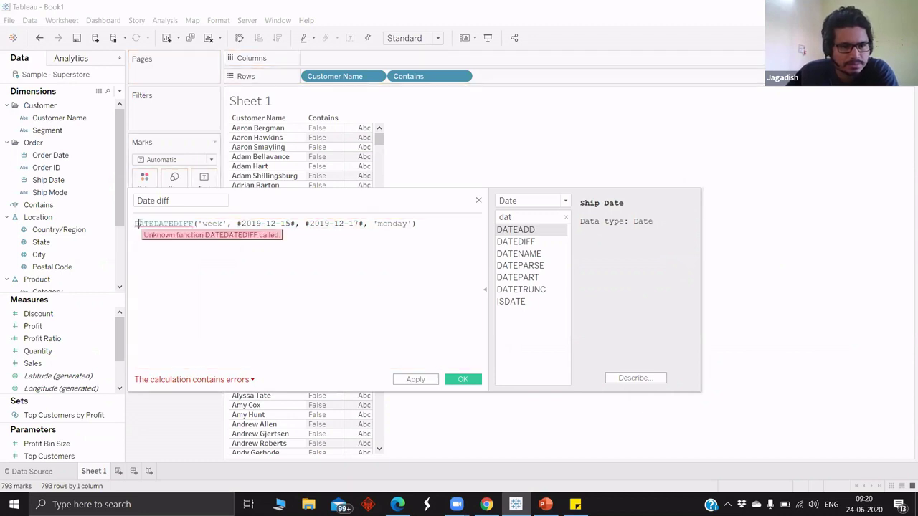
{"action": "key", "text": "Delete"}
{"action": "key", "text": "Delete"}
{"action": "key", "text": "Delete"}
{"action": "key", "text": "Delete"}
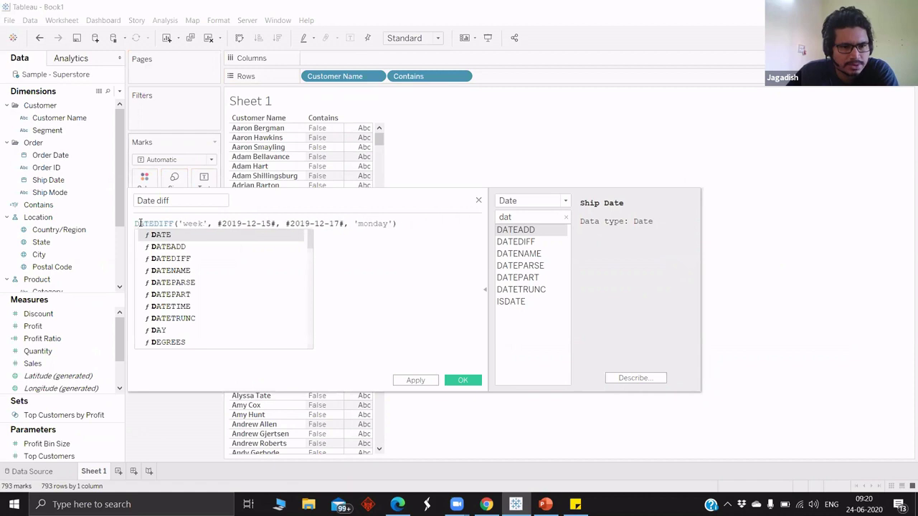
{"action": "left_click", "coordinate": [444, 321]}
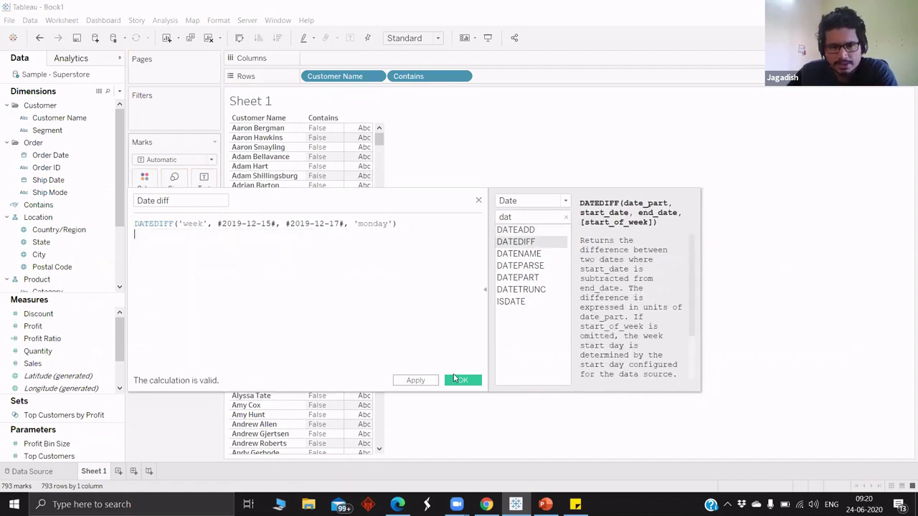
- Try the start date 2019-12-15 without its # signs, check the resulting error, and close the calculation editor without saving
{"action": "left_click", "coordinate": [221, 225]}
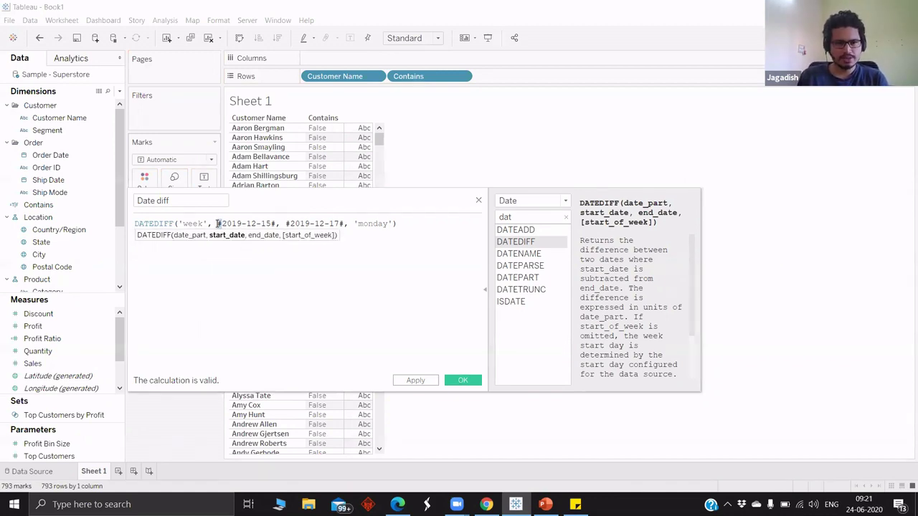
{"action": "key", "text": "BackSpace"}
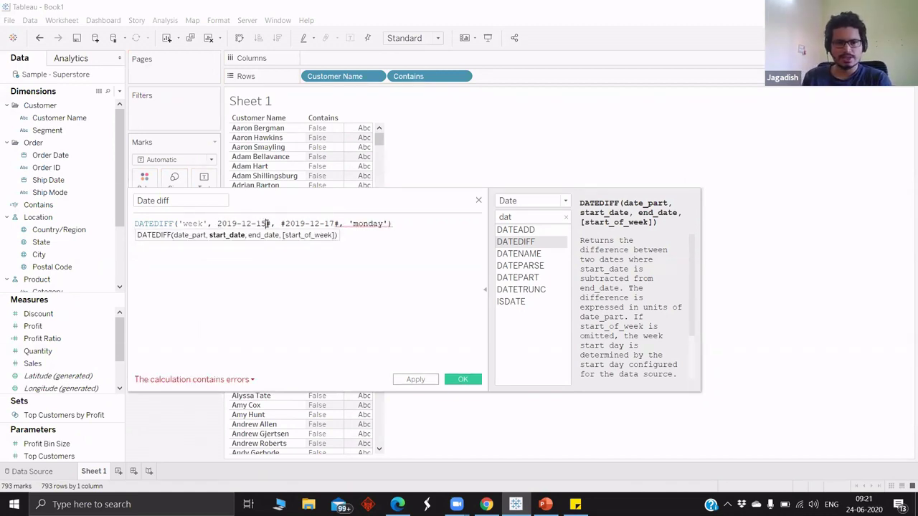
{"action": "key", "text": "BackSpace"}
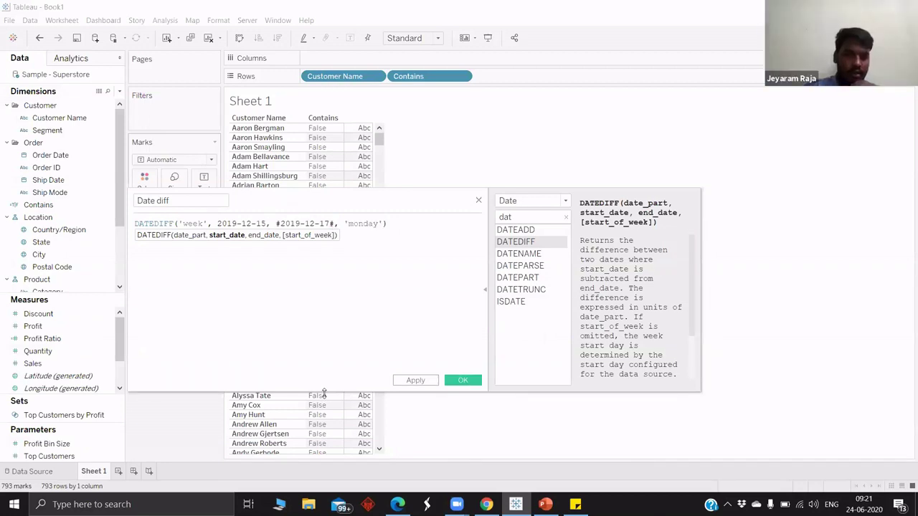
{"action": "left_click", "coordinate": [201, 382]}
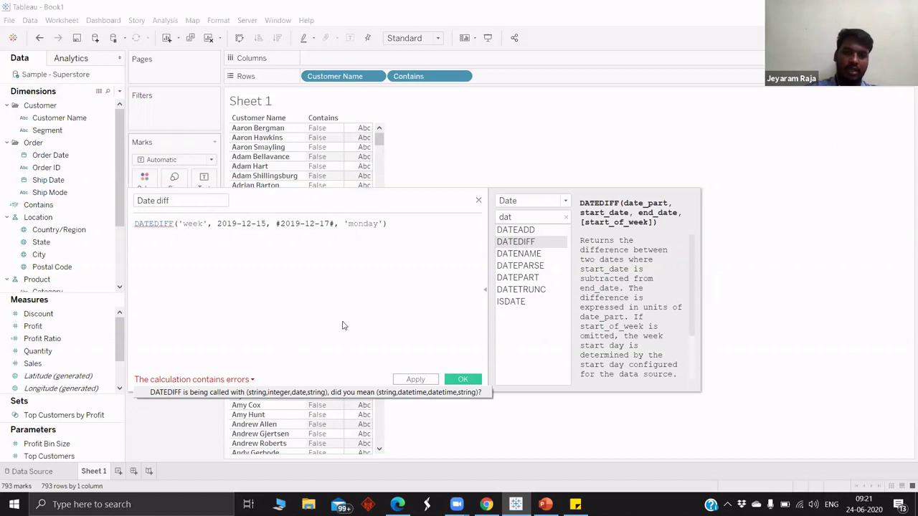
{"action": "left_click", "coordinate": [478, 202]}
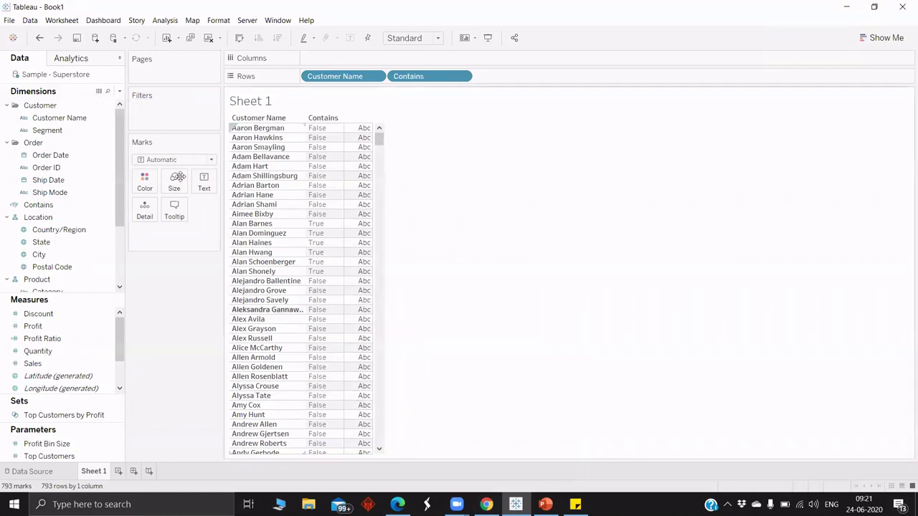
- Create a new calculated field and paste in the formula DATEDATEDIFF('week', #2019-12-15#, #2019-12-17#, 'monday')= 1
{"action": "left_click", "coordinate": [121, 95]}
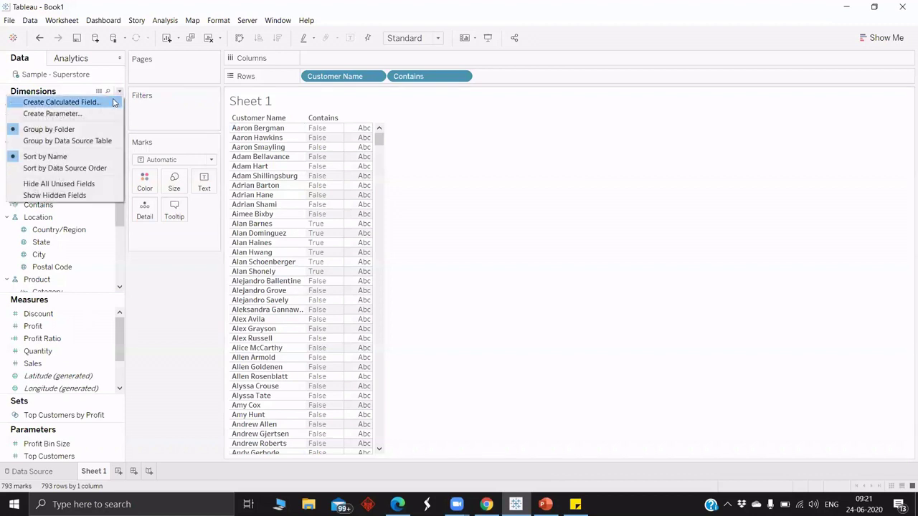
{"action": "left_click", "coordinate": [111, 100]}
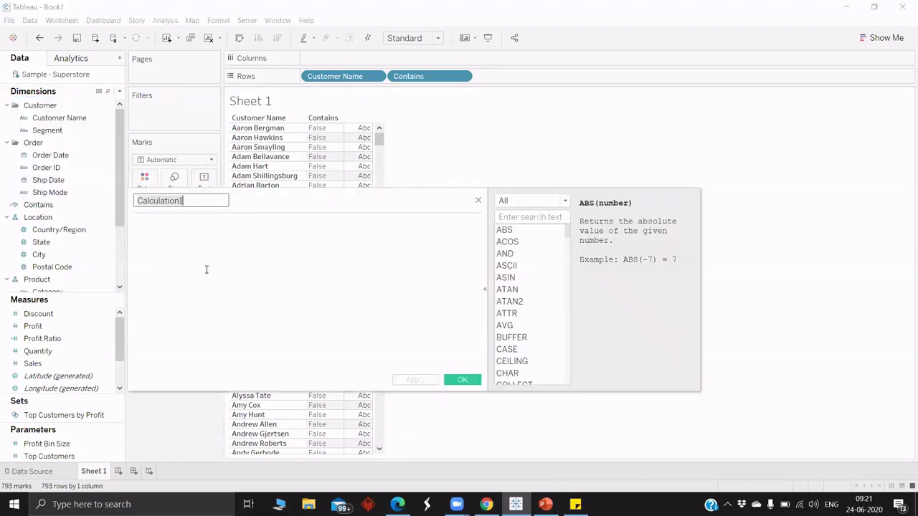
{"action": "key", "text": "ctrl+v"}
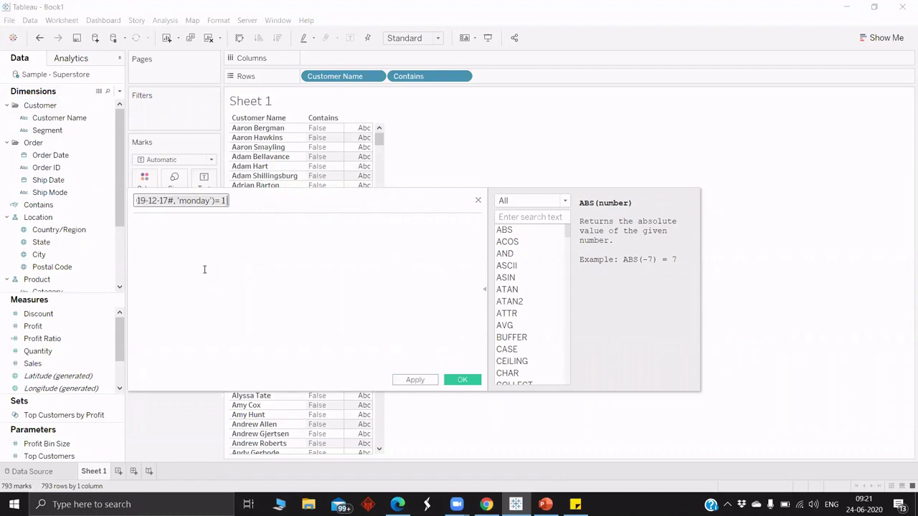
{"action": "left_click", "coordinate": [204, 269]}
{"action": "type", "text": "DATEDATEDIFF('week', #2019-12-15#, #2019-12-17#, 'monday')= 1"}
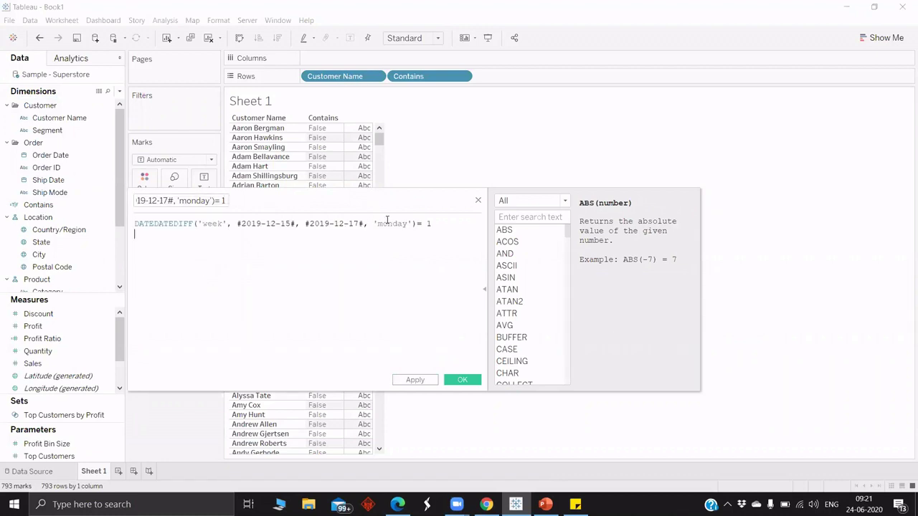
- Clear the mistakenly pasted formula text from the new calculated field's name
{"action": "double_click", "coordinate": [387, 221]}
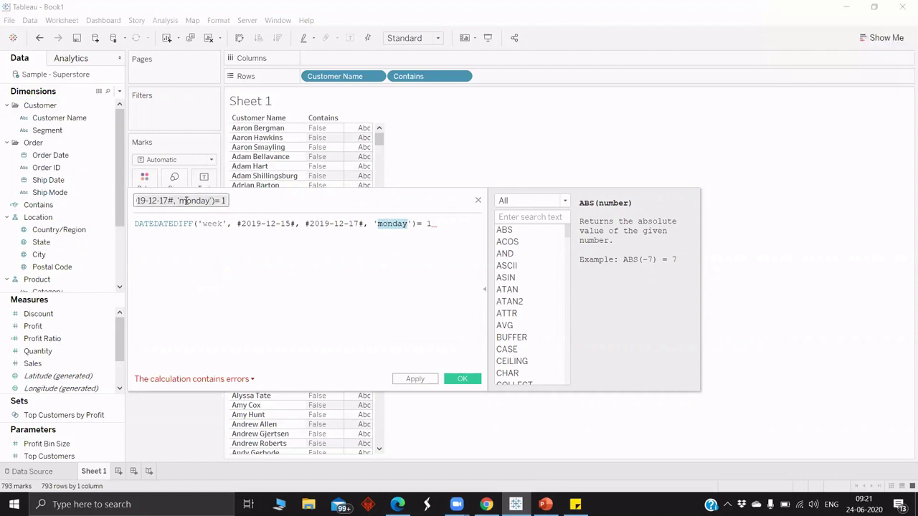
{"action": "left_click", "coordinate": [185, 200]}
{"action": "key", "text": "ctrl+a"}
{"action": "key", "text": "BackSpace"}
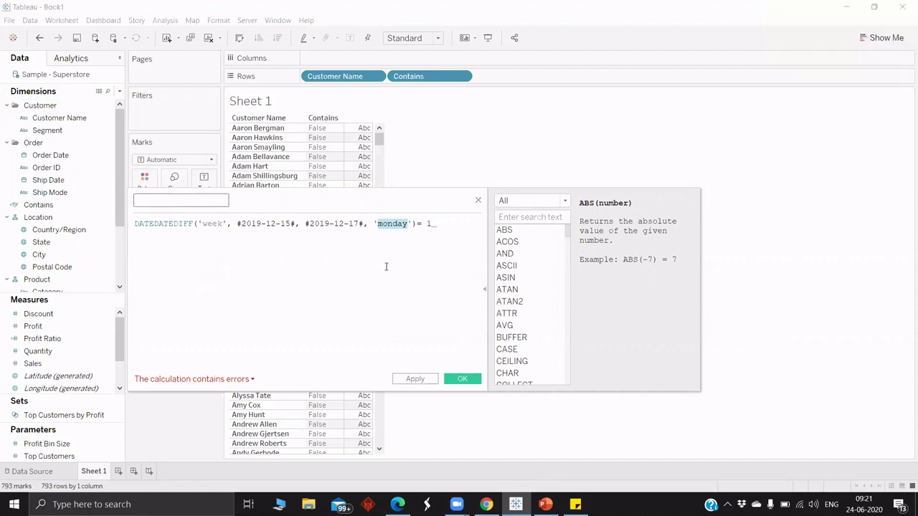